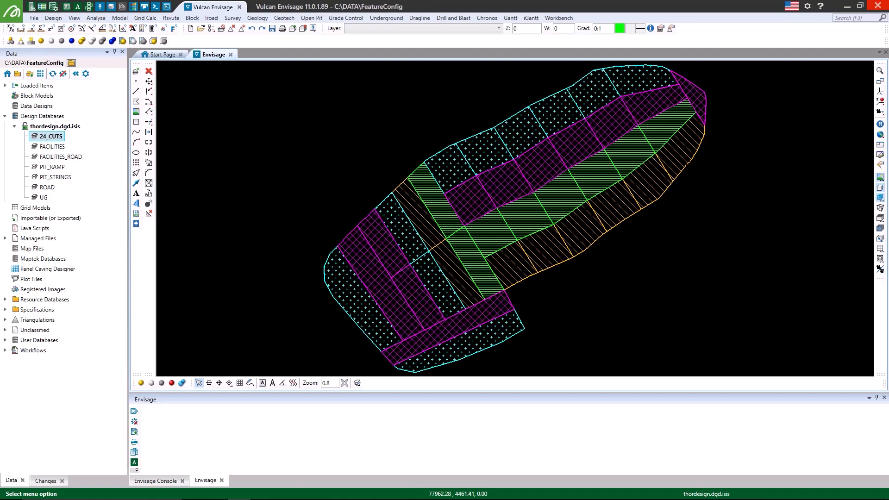
# Label the objects on the 24_CUTS layer with their group names, selecting them by layer.
pyautogui.click(96, 17)
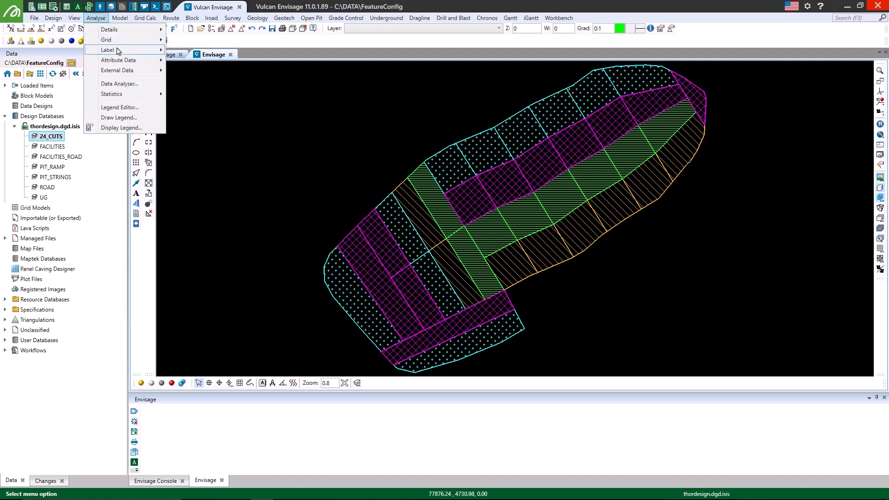
pyautogui.moveTo(132, 50)
pyautogui.click(198, 73)
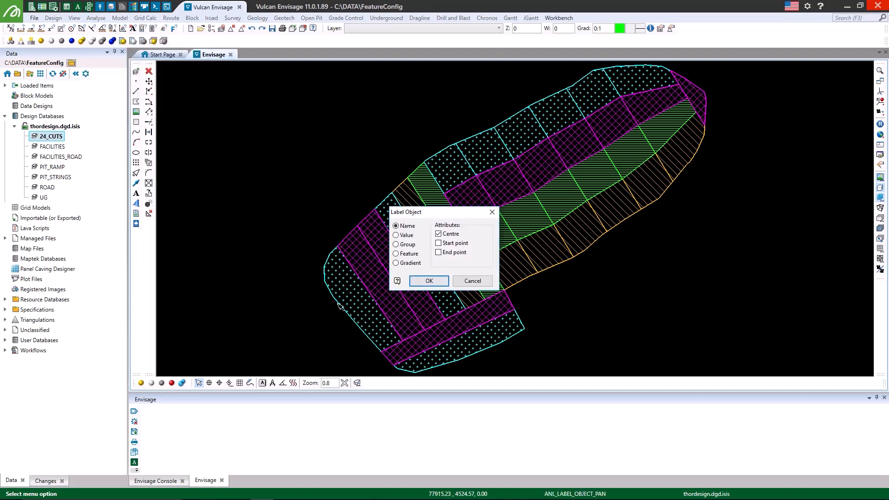
pyautogui.click(408, 244)
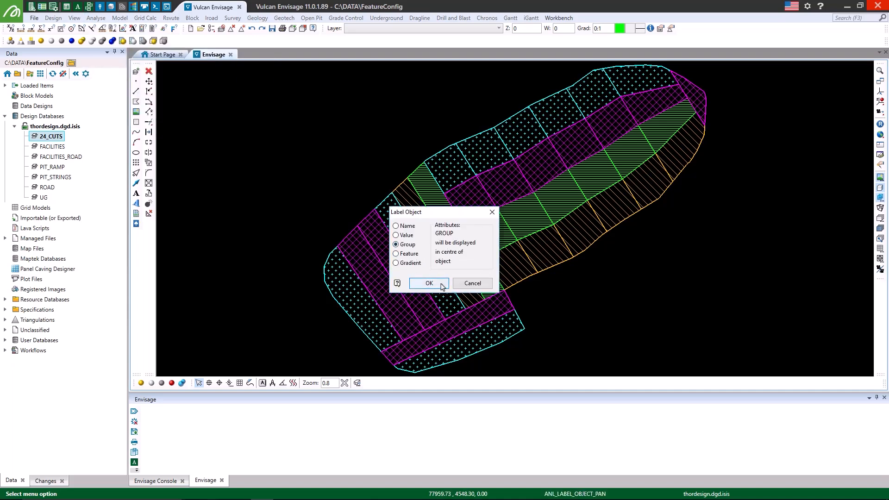
pyautogui.click(428, 283)
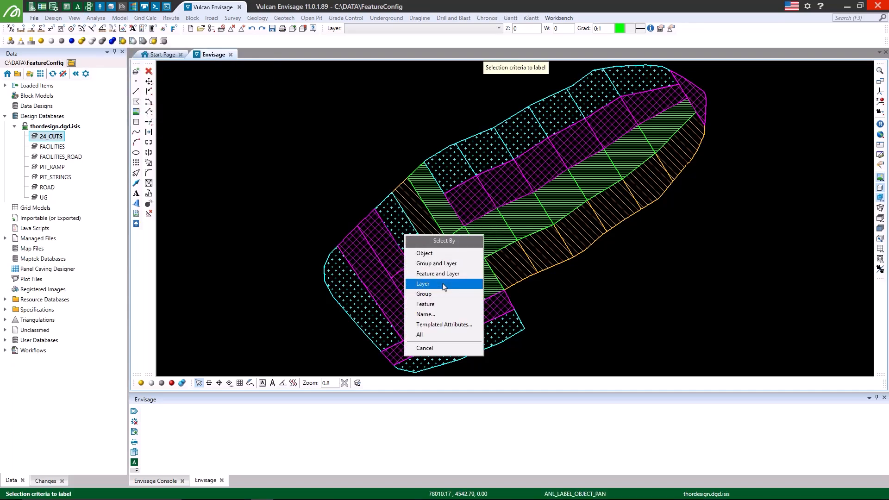
pyautogui.click(443, 284)
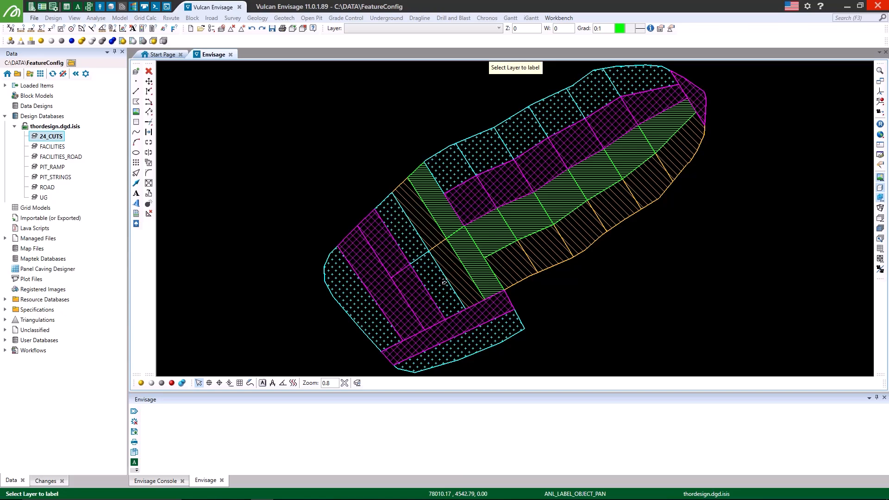
pyautogui.click(462, 255)
pyautogui.click(489, 256)
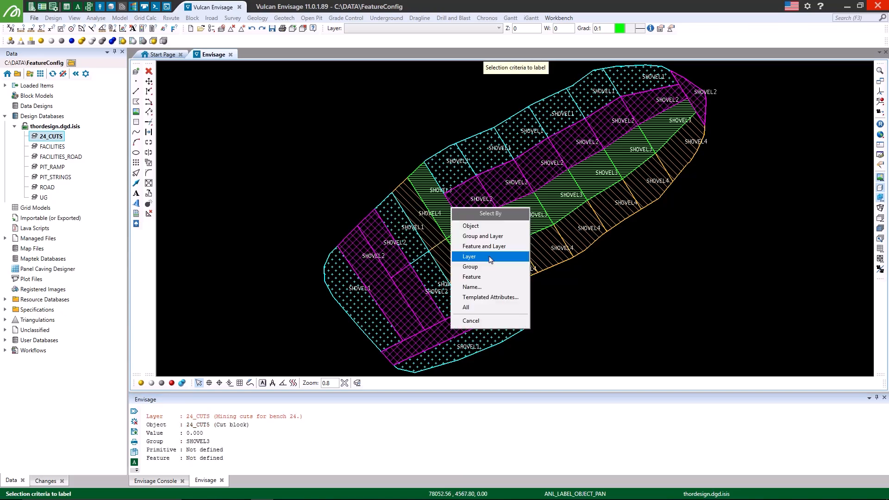
pyautogui.click(485, 324)
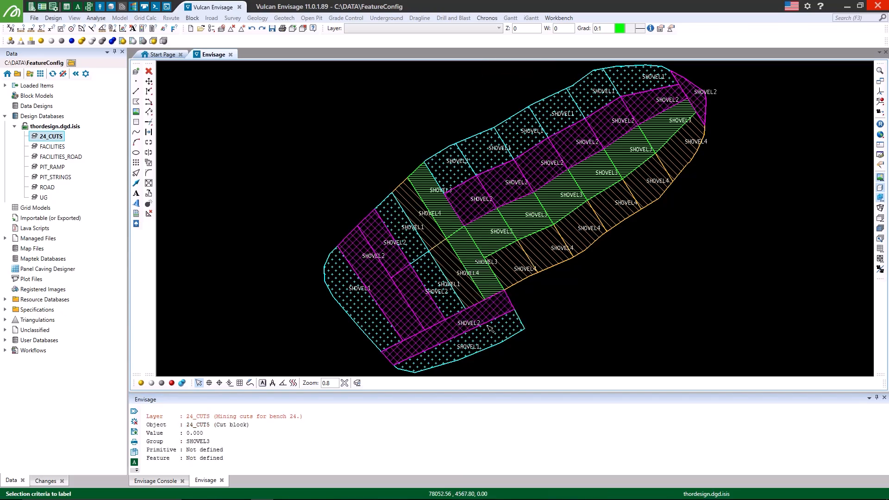
# Open the Feature Editor and load the ROAD feature.
pyautogui.scroll(3, 485, 325)
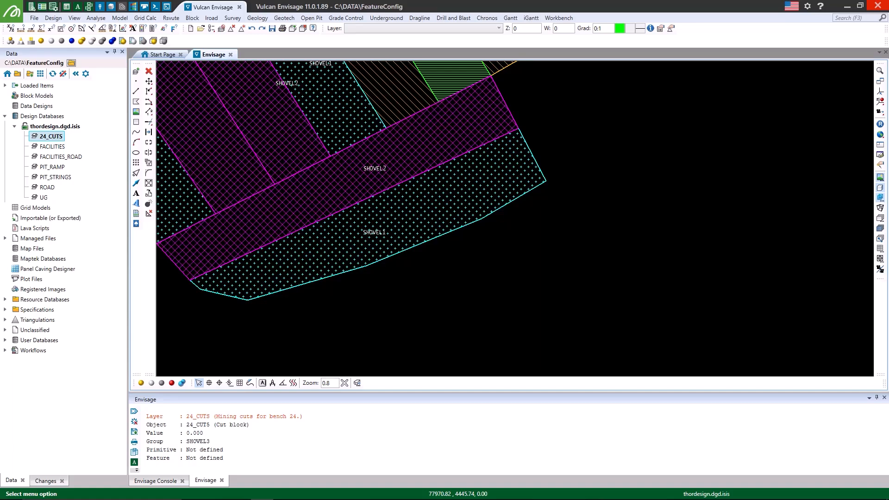
pyautogui.click(59, 19)
pyautogui.moveTo(79, 226)
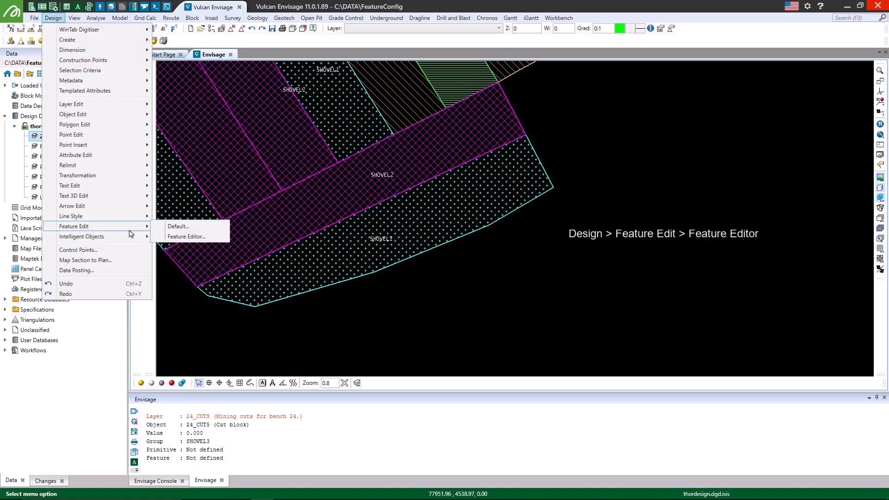
pyautogui.click(209, 236)
pyautogui.click(347, 153)
pyautogui.click(325, 163)
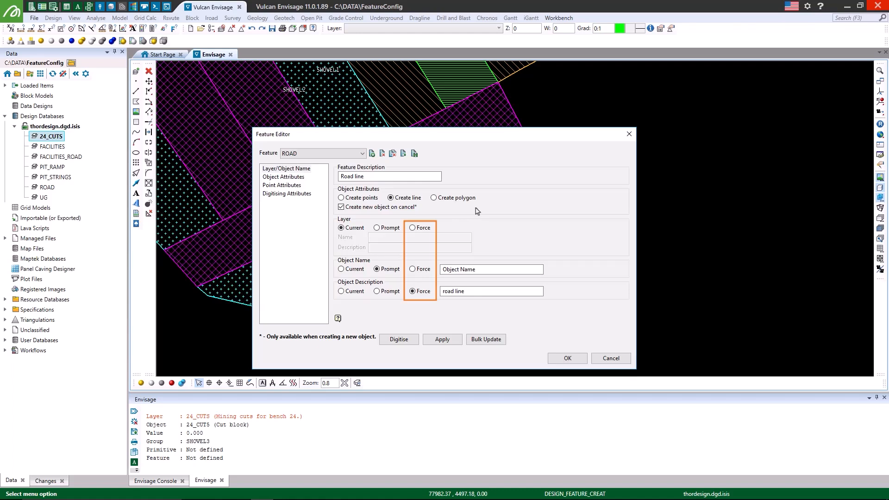
# Examine the ROAD feature's object, point and digitising attributes.
pyautogui.click(297, 177)
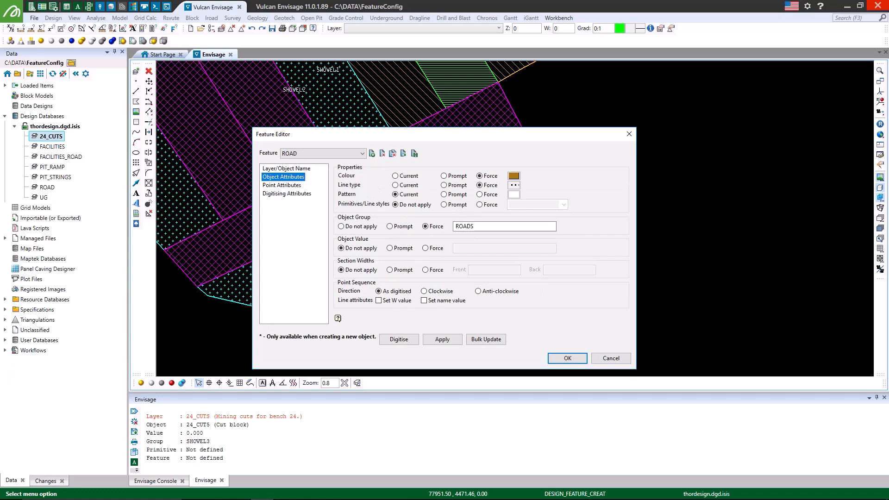
pyautogui.click(301, 186)
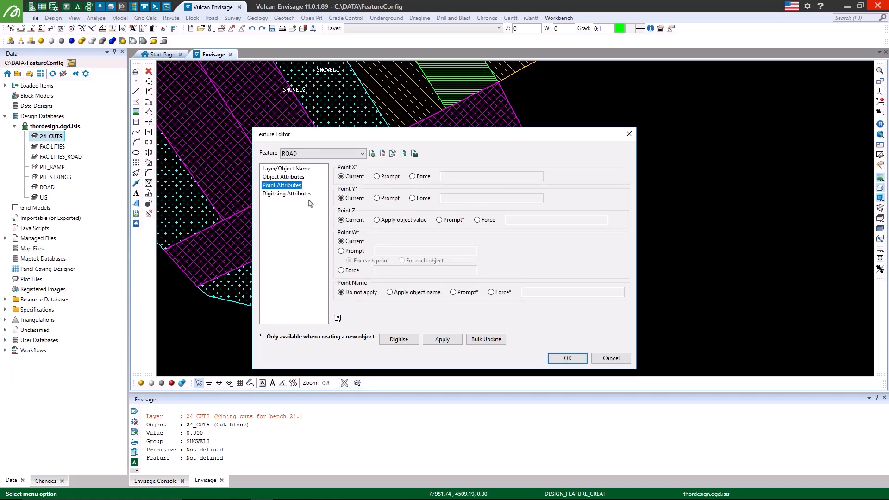
pyautogui.click(309, 195)
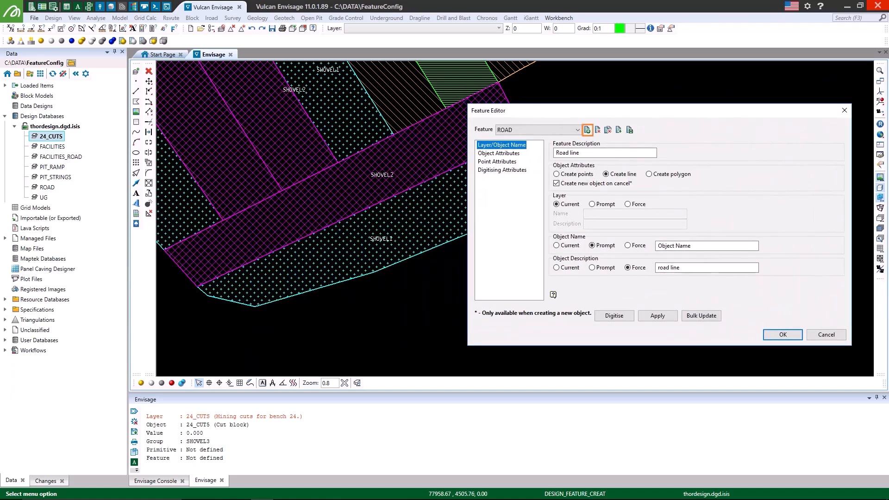
# Add a feature named SHOVEL1, described as "Polygons for shovel 1", that creates polygons and a new object on cancel.
pyautogui.click(587, 130)
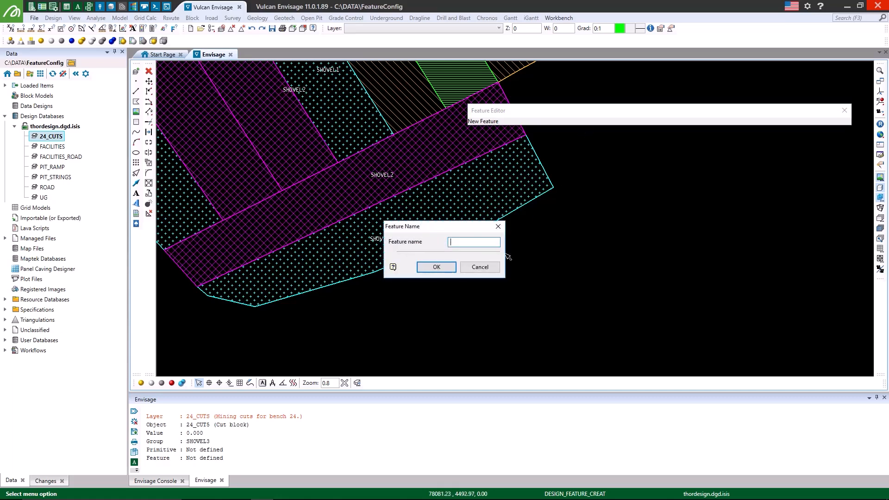
pyautogui.write('SHOVEL1')
pyautogui.click(436, 268)
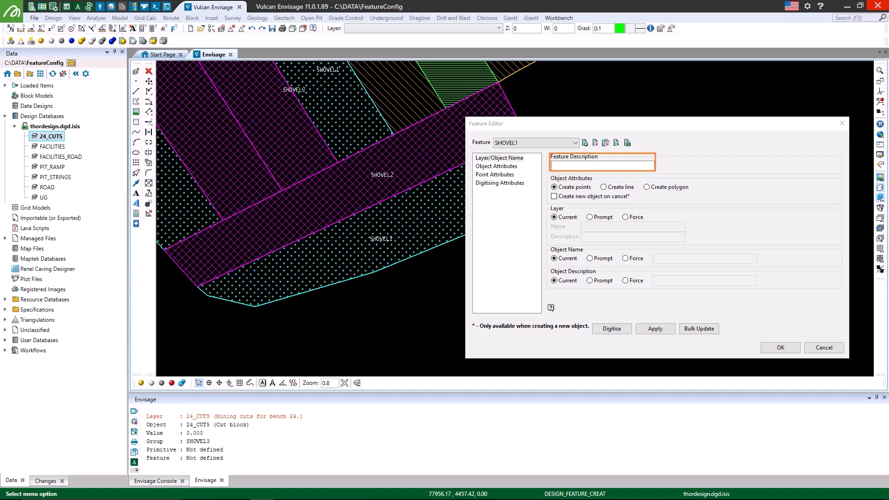
pyautogui.click(584, 167)
pyautogui.write('Pol')
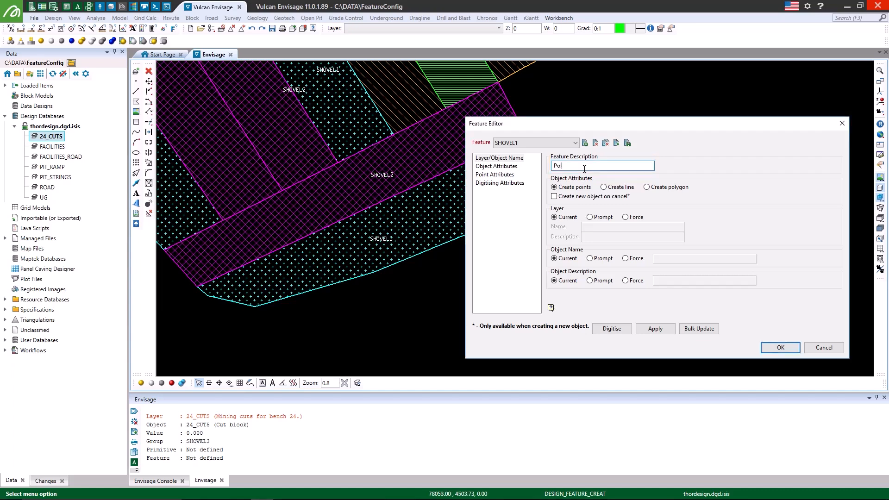
pyautogui.write('ygons for shovel 1')
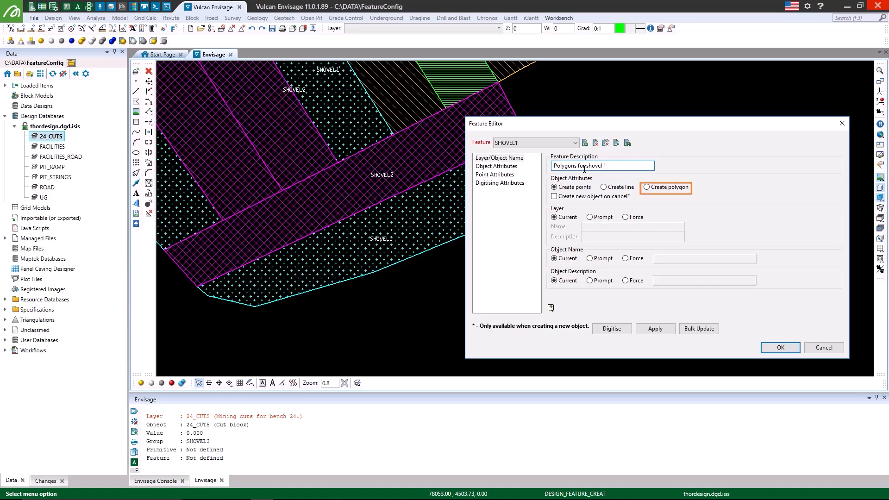
pyautogui.click(646, 187)
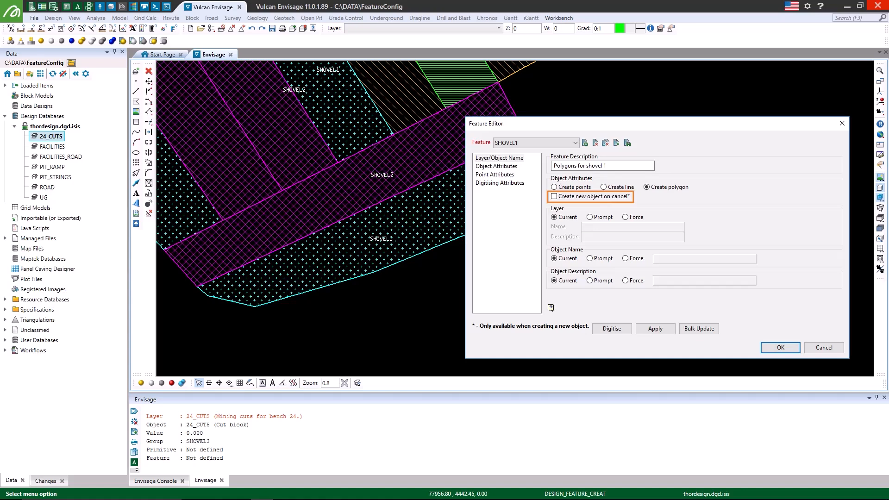
# Force SHOVEL1's object attributes to cyan colour, a solid line type, the plus-sign Pattern 13 and object group SHOVEL1.
pyautogui.click(514, 168)
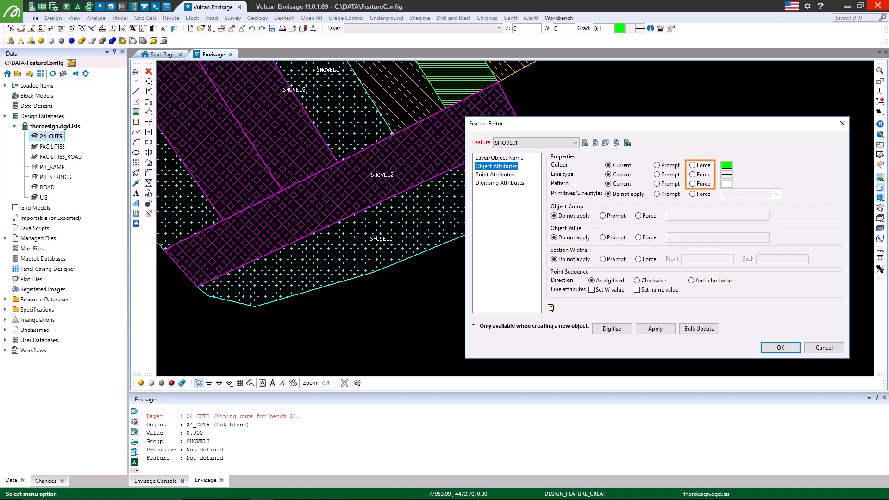
pyautogui.click(693, 166)
pyautogui.click(692, 175)
pyautogui.click(693, 184)
pyautogui.click(727, 165)
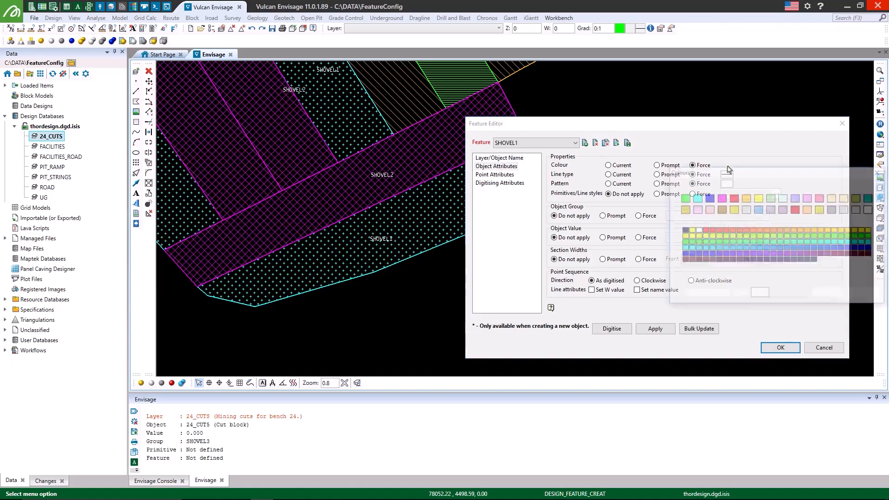
pyautogui.click(698, 198)
pyautogui.click(726, 175)
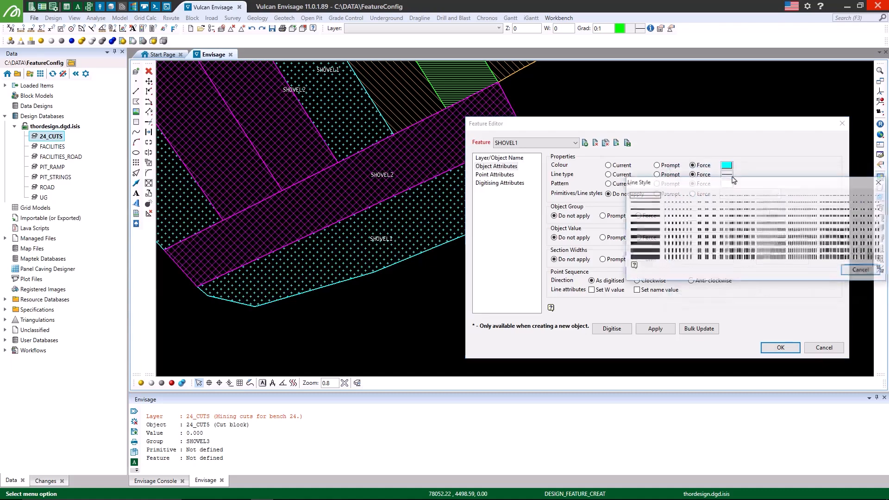
pyautogui.click(657, 202)
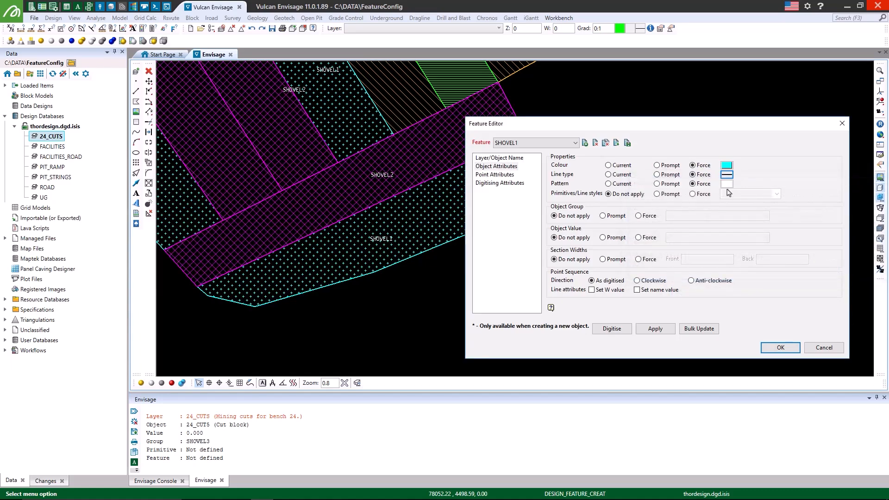
pyautogui.click(727, 184)
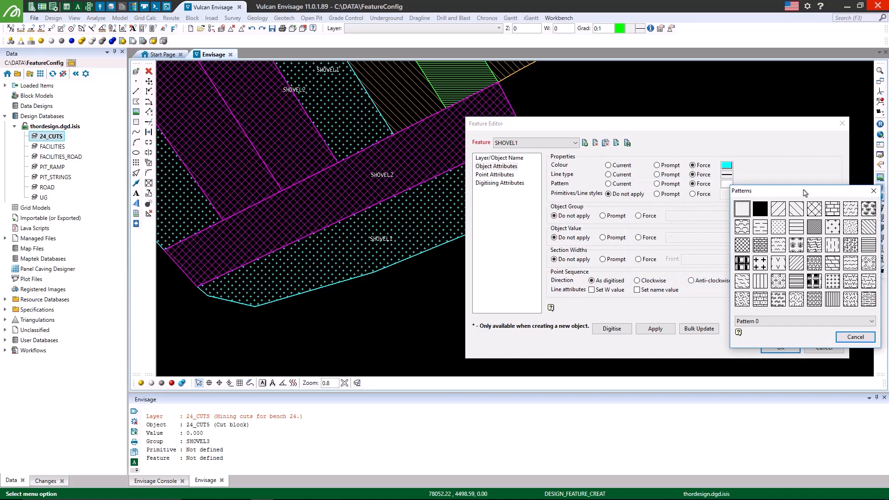
pyautogui.click(832, 227)
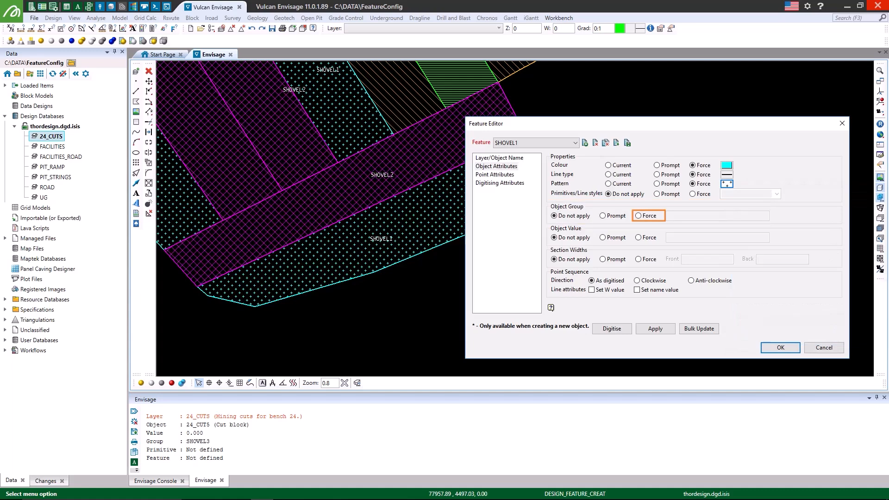
pyautogui.click(638, 216)
pyautogui.write('SHOVEL1')
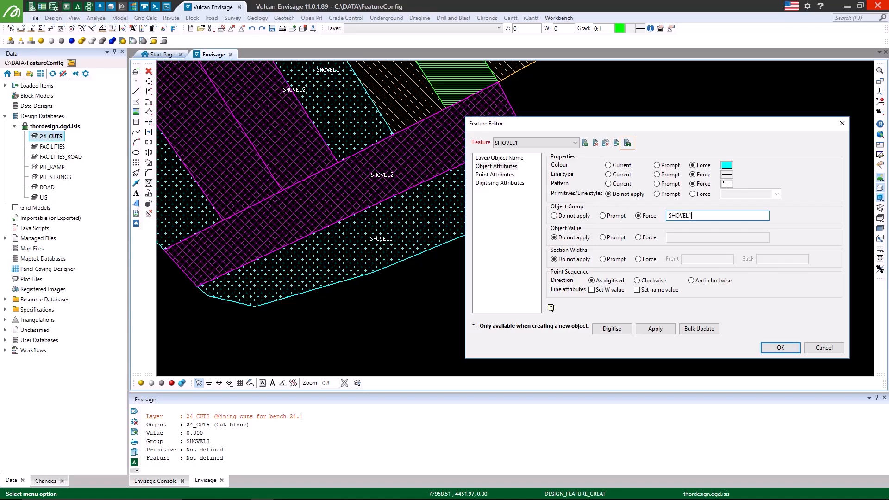
# Save a copy of the SHOVEL1 feature under the name SHOVEL2.
pyautogui.click(628, 145)
pyautogui.click(614, 145)
pyautogui.write('SHOVE')
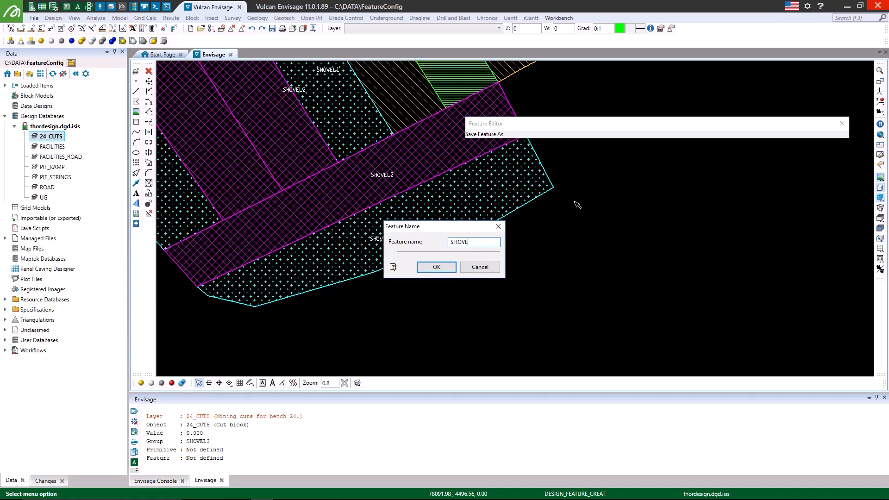
pyautogui.write('L2')
pyautogui.click(439, 267)
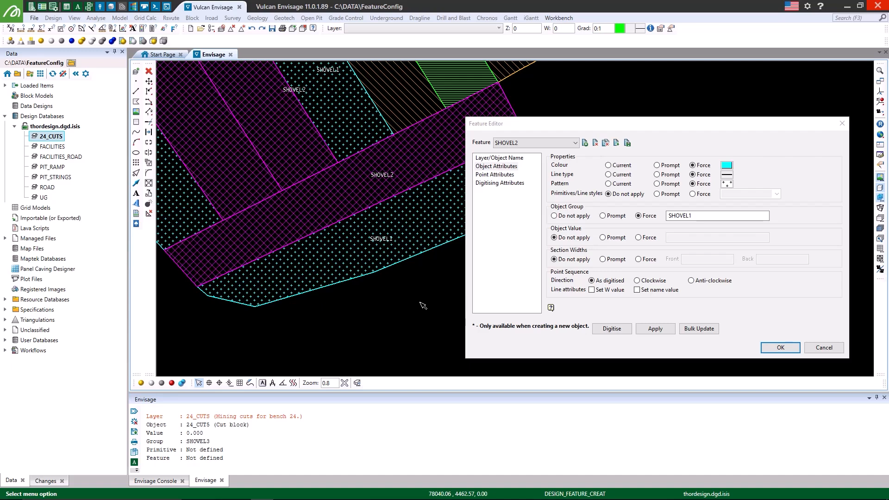
# Change SHOVEL2's forced colour to magenta, its pattern to diagonal cross-hatching and its object group to SHOVEL2.
pyautogui.click(726, 165)
pyautogui.click(721, 198)
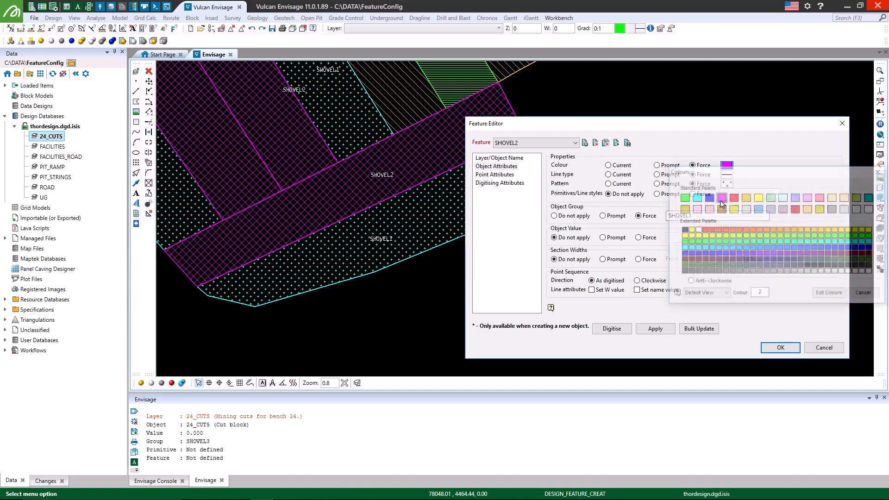
pyautogui.click(726, 184)
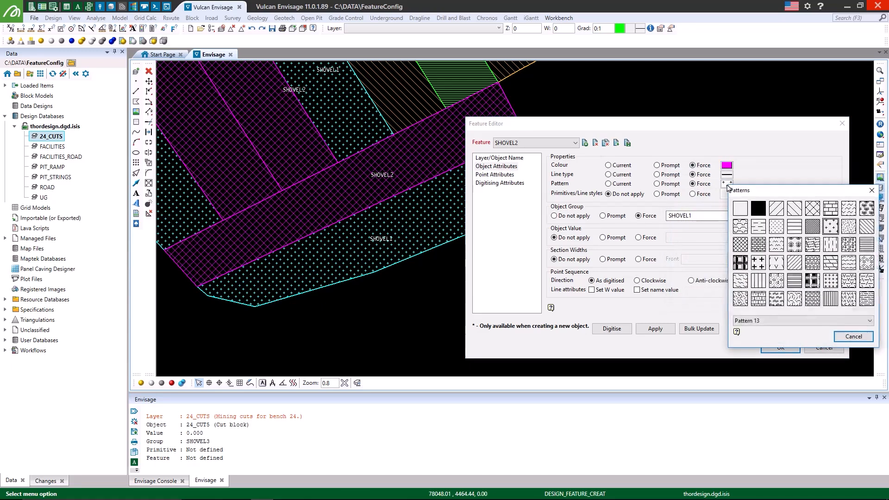
pyautogui.click(812, 209)
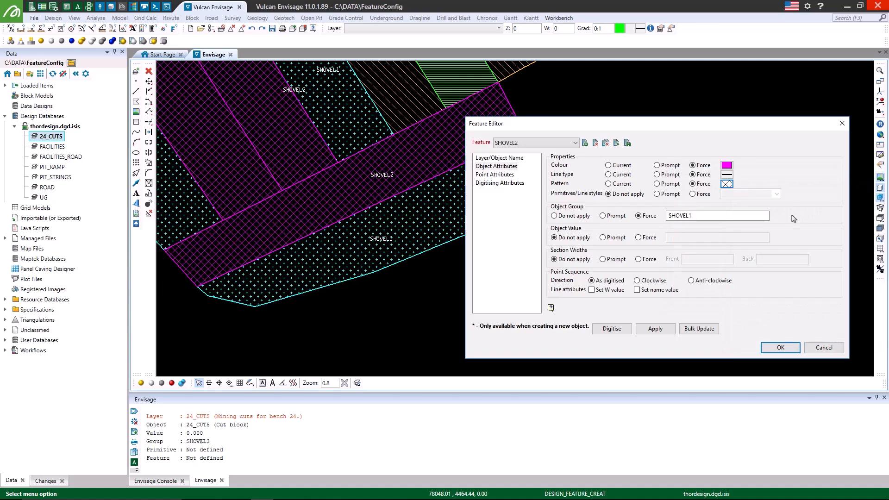
pyautogui.click(723, 218)
pyautogui.press('BackSpace')
pyautogui.write('2')
# Change the SHOVEL2 feature description to "Polygons for shovel 2".
pyautogui.click(521, 159)
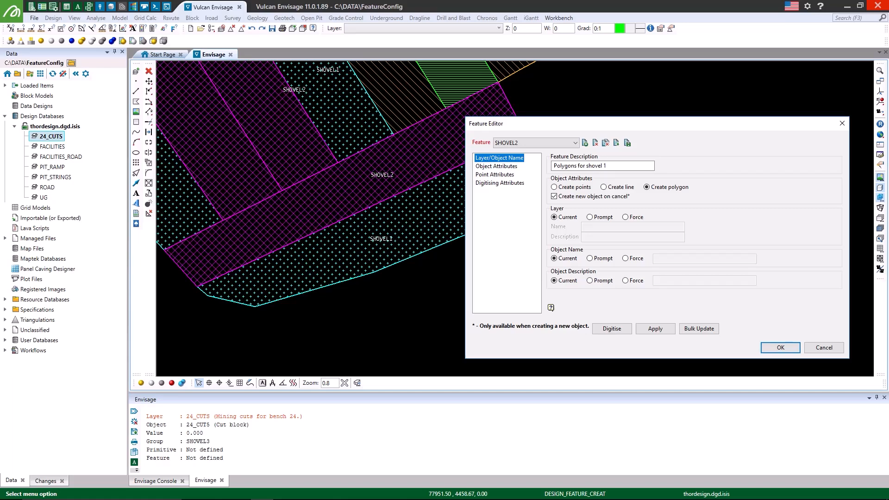
pyautogui.click(607, 165)
pyautogui.press('BackSpace')
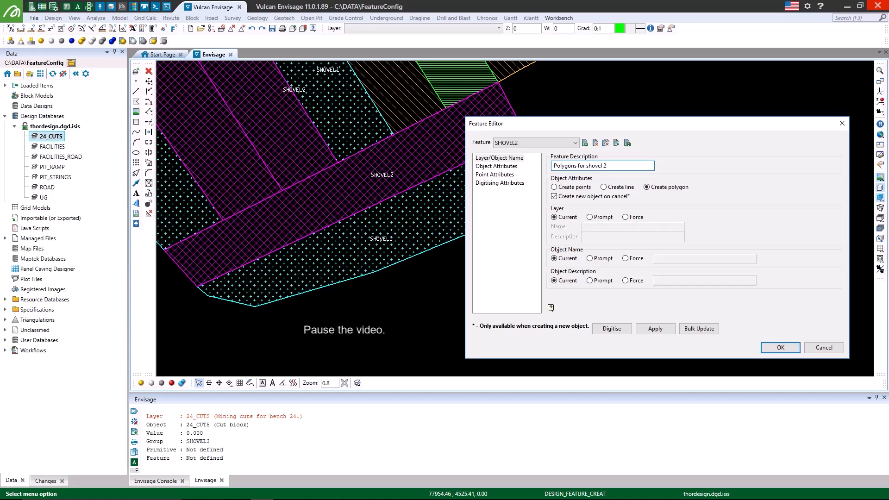
# Check the list of defined features, then accept the settings and close the Feature Editor.
pyautogui.click(574, 143)
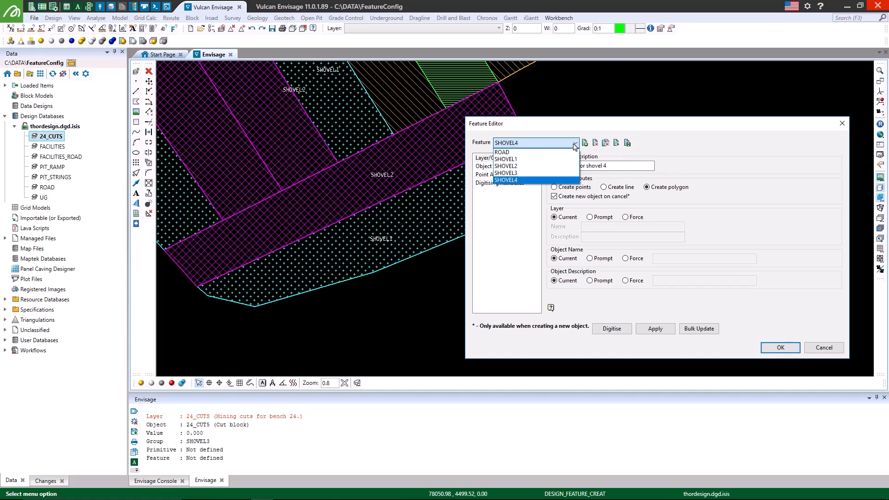
pyautogui.click(574, 145)
pyautogui.click(779, 348)
pyautogui.scroll(-5, 582, 183)
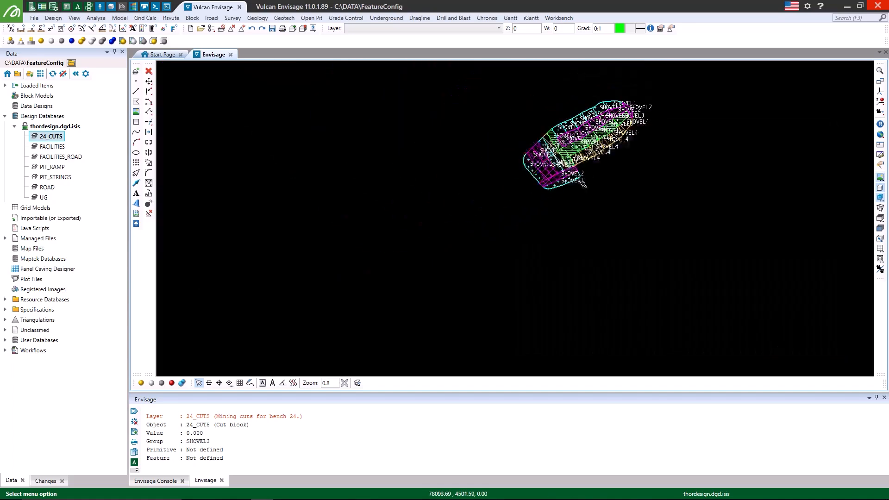
pyautogui.scroll(5, 604, 107)
pyautogui.scroll(-1, 602, 104)
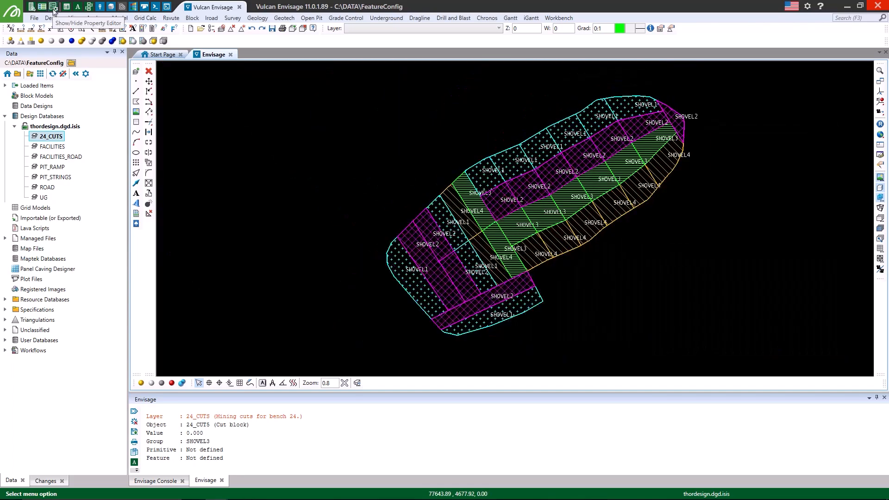
# Show the Property Editor and inspect the properties of a SHOVEL3 cut polygon.
pyautogui.click(53, 7)
pyautogui.click(560, 202)
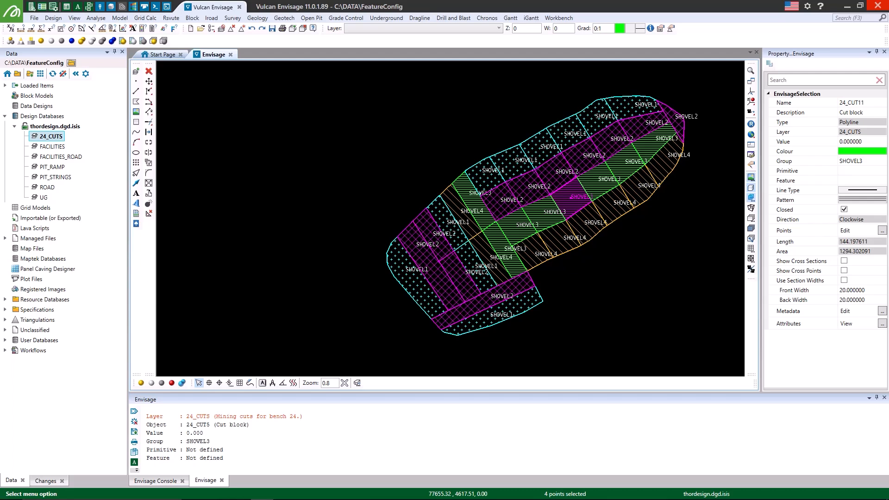
# Open the Attribute Editor and load the cut polygons of the 24_CUTS layer into its table.
pyautogui.click(53, 18)
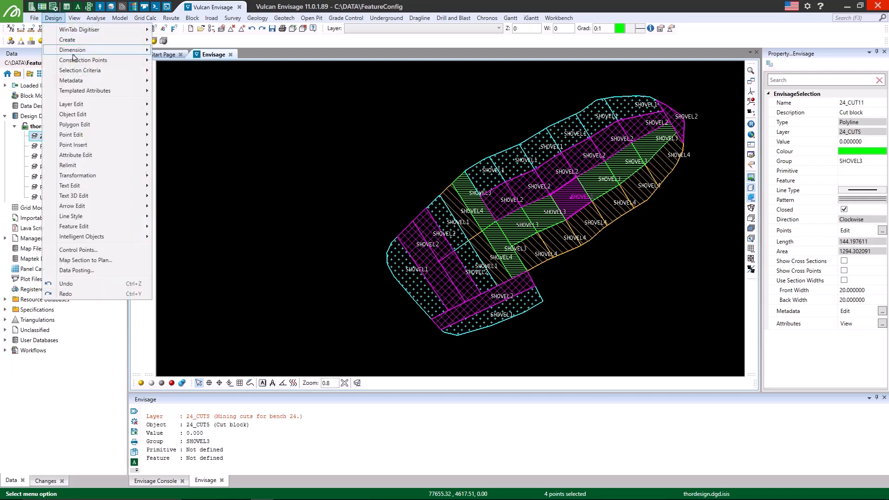
pyautogui.moveTo(124, 157)
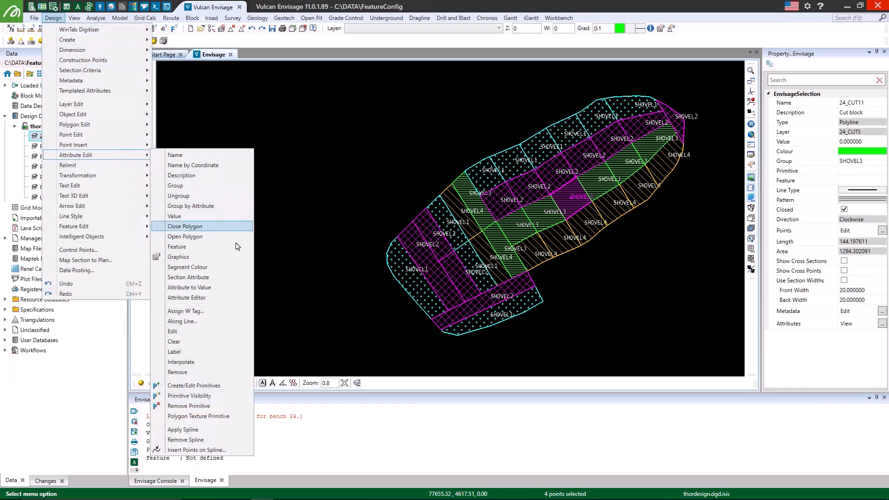
pyautogui.click(222, 299)
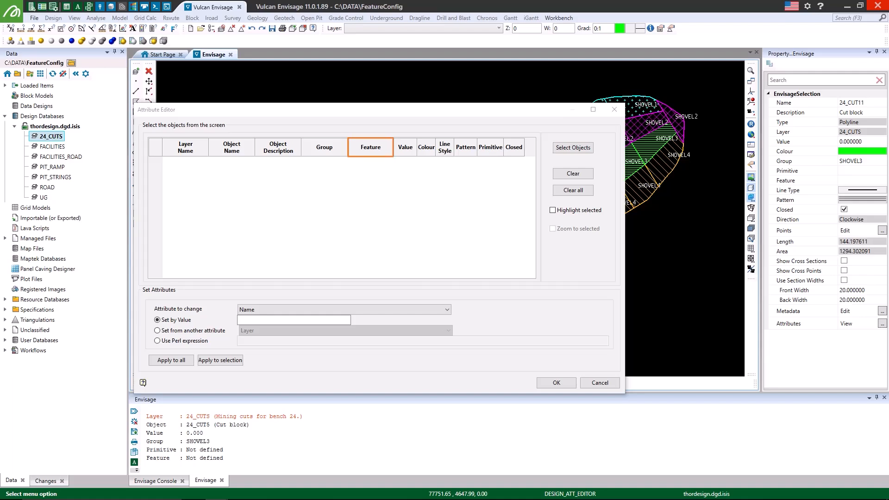
pyautogui.click(582, 149)
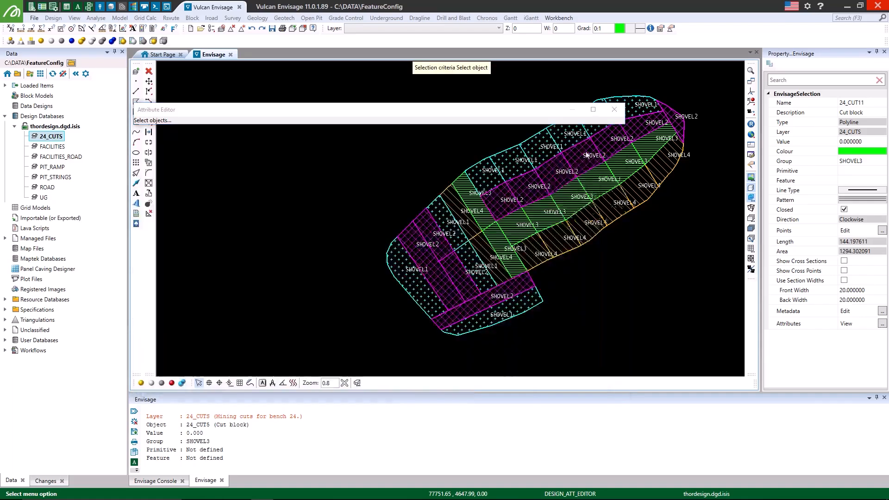
pyautogui.click(589, 205)
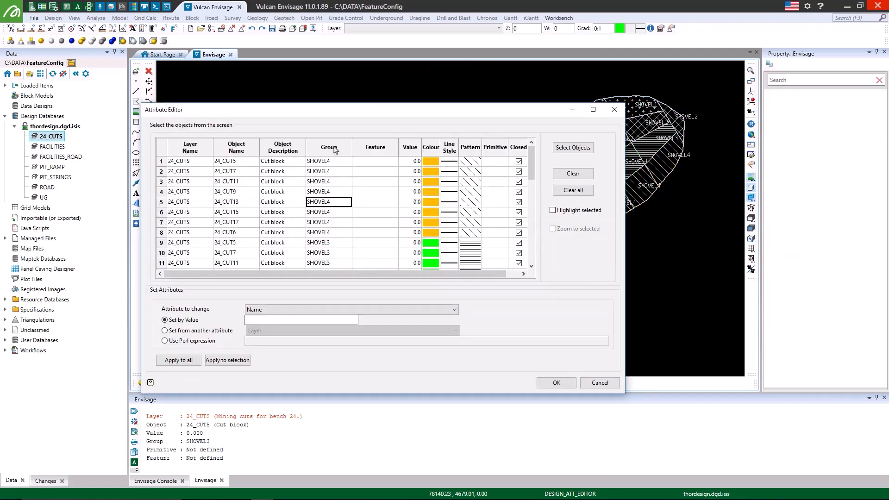
# Copy all Group values into the Feature column, accept the edits, and check the properties of a SHOVEL3 cut polygon.
pyautogui.click(336, 151)
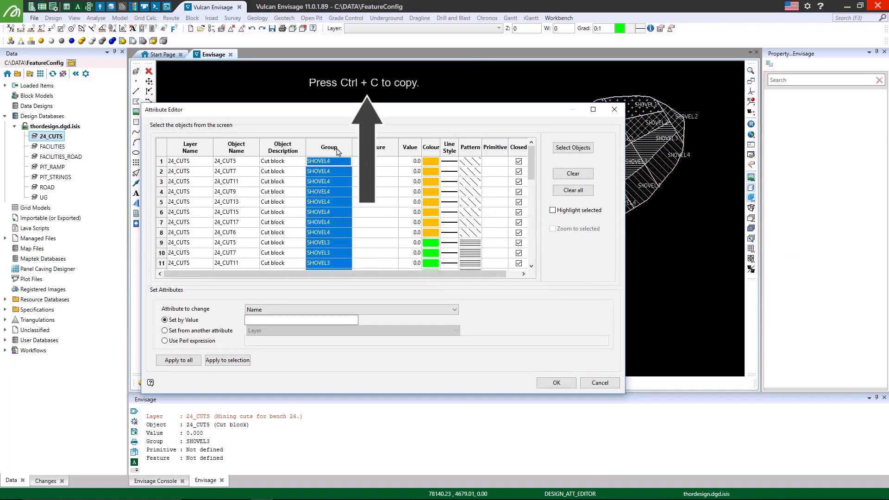
pyautogui.hotkey('ctrl', 'c')
pyautogui.click(375, 147)
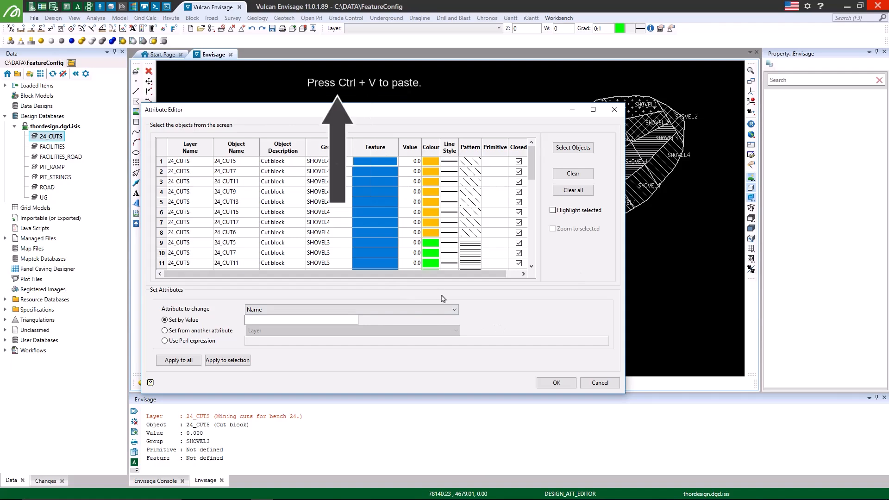
pyautogui.hotkey('ctrl', 'v')
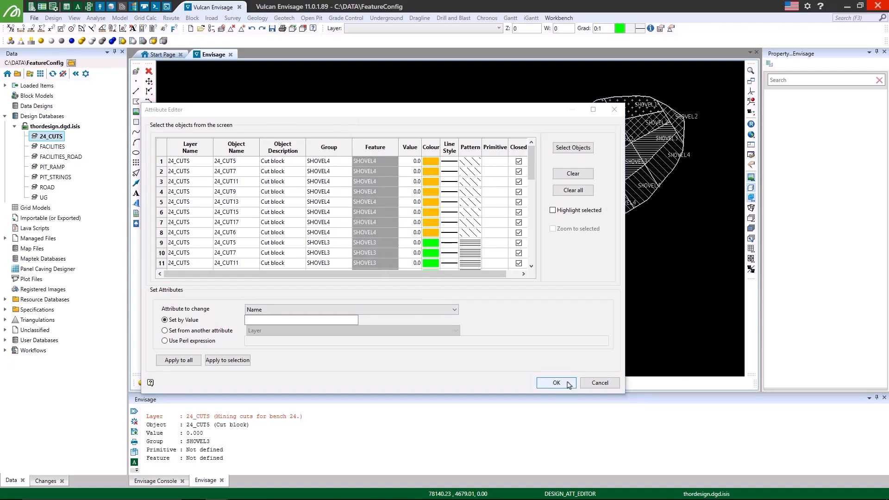
pyautogui.click(565, 383)
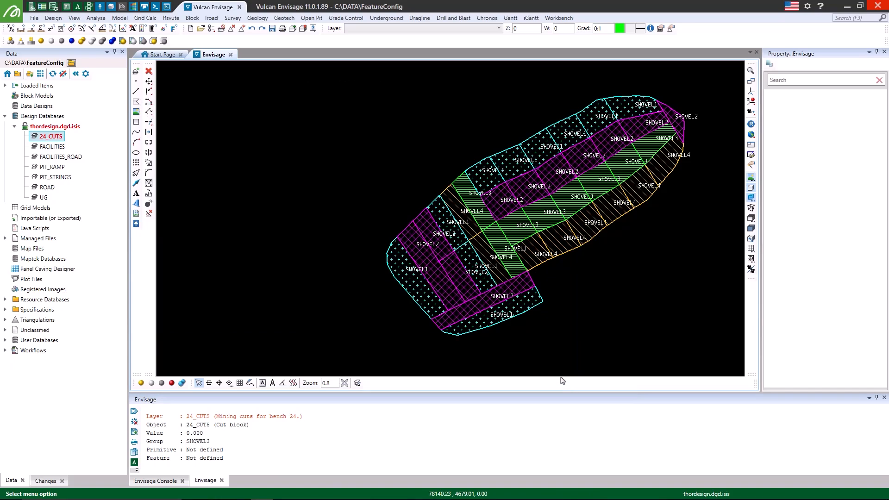
pyautogui.click(546, 225)
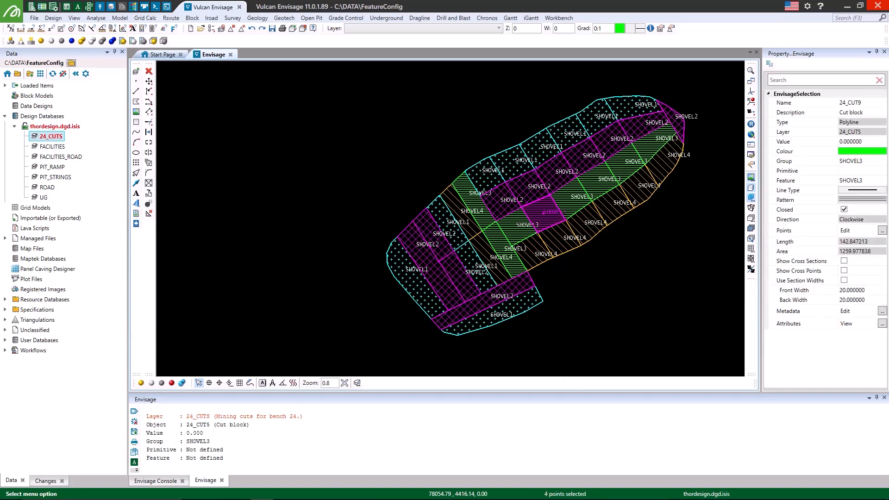